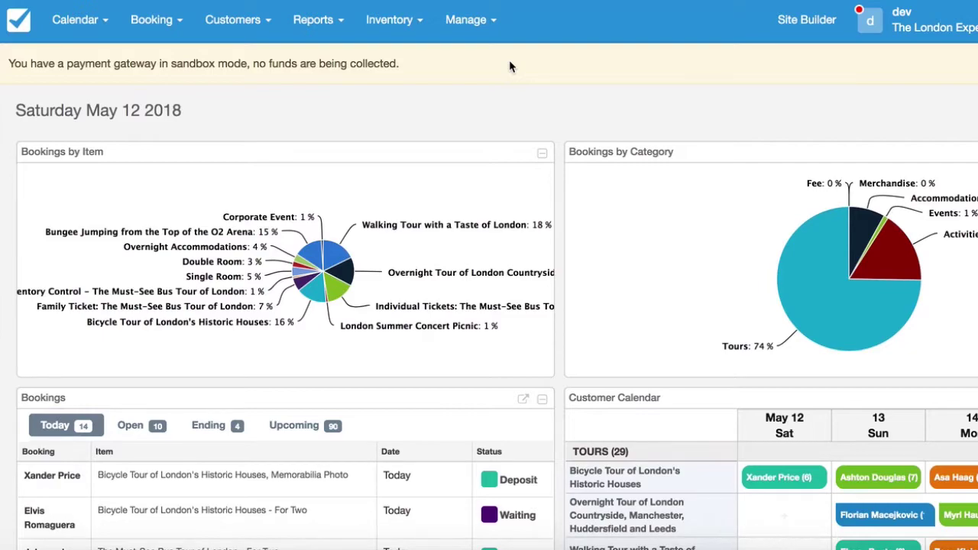
# Open the inventory rules page and review the booking rules available in the default rule set.
pyautogui.click(400, 28)
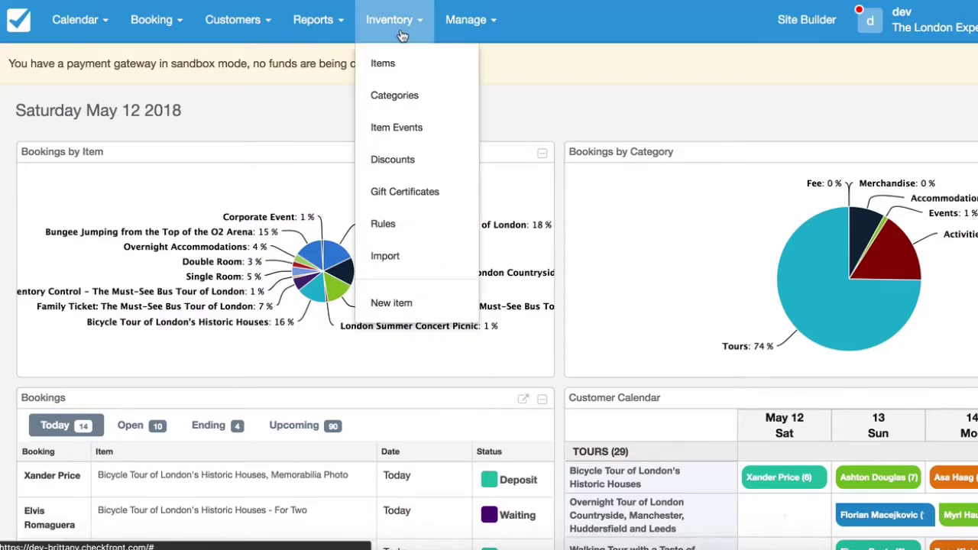
pyautogui.click(384, 223)
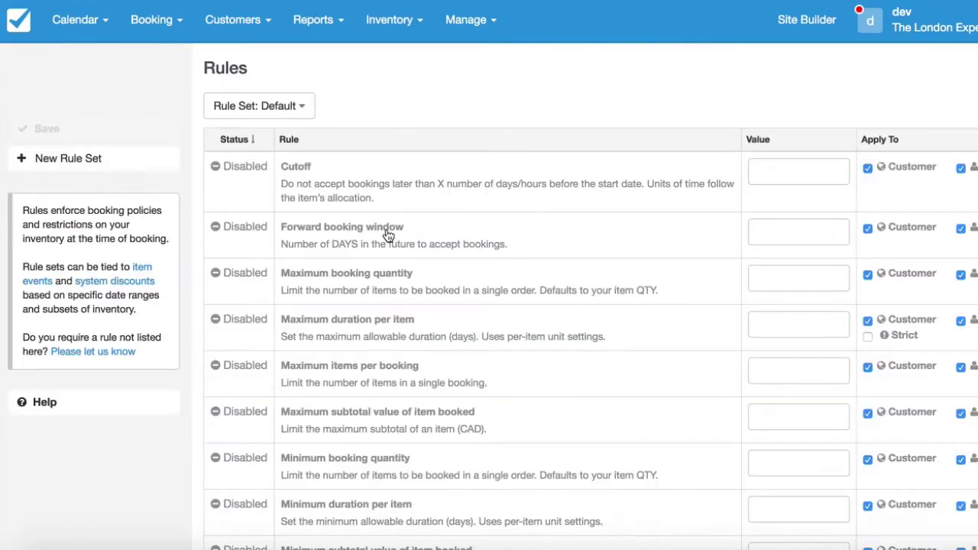
pyautogui.scroll(-4, 400, 336)
pyautogui.scroll(1, 399, 336)
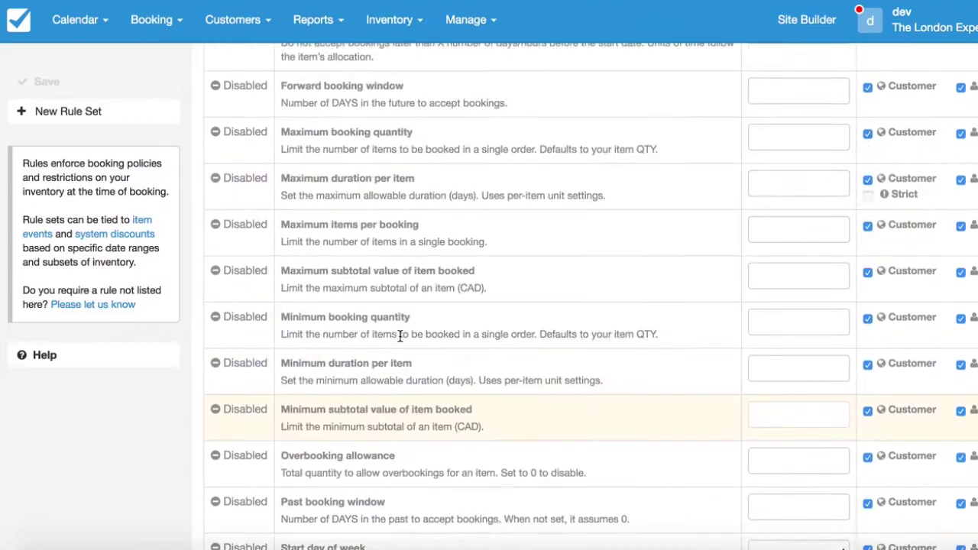
pyautogui.scroll(2, 400, 337)
pyautogui.scroll(-2, 400, 338)
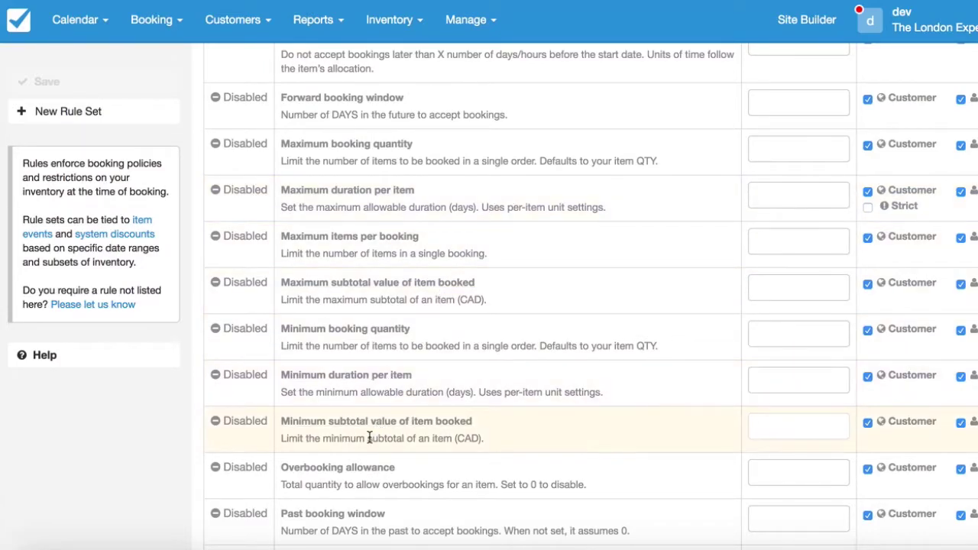
pyautogui.scroll(-2, 398, 378)
pyautogui.scroll(5, 395, 377)
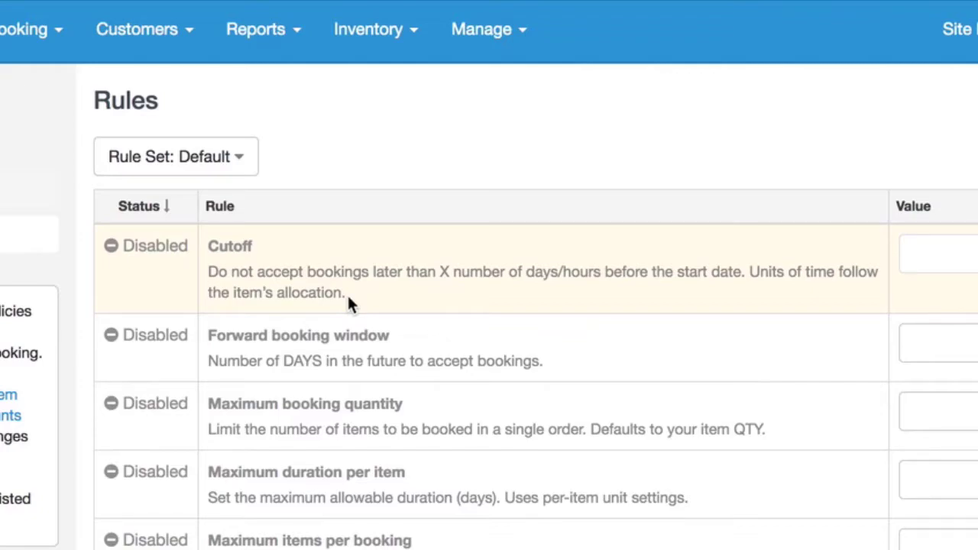
# Check the allocation type of the inventory items and return to the Cutoff rule's description.
pyautogui.click(378, 25)
pyautogui.click(375, 88)
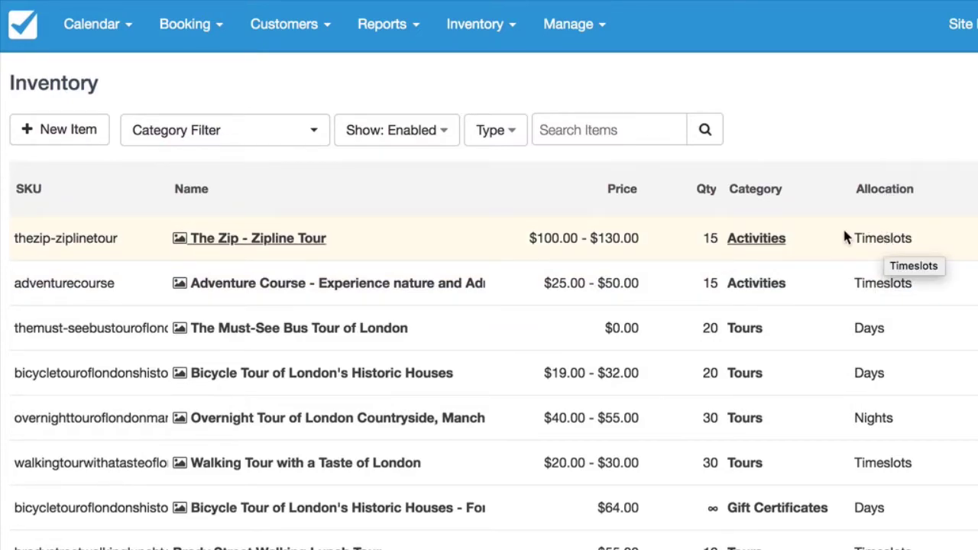
pyautogui.click(483, 34)
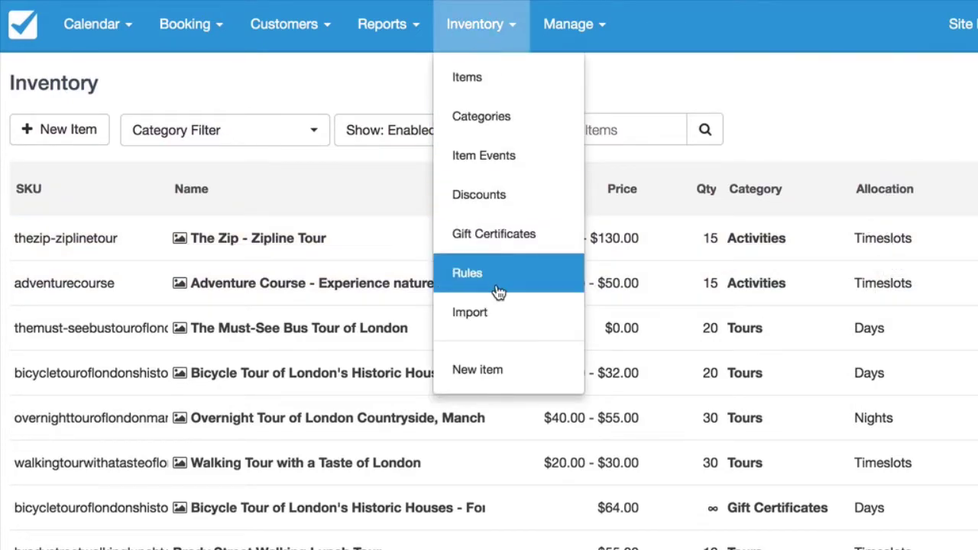
pyautogui.click(489, 280)
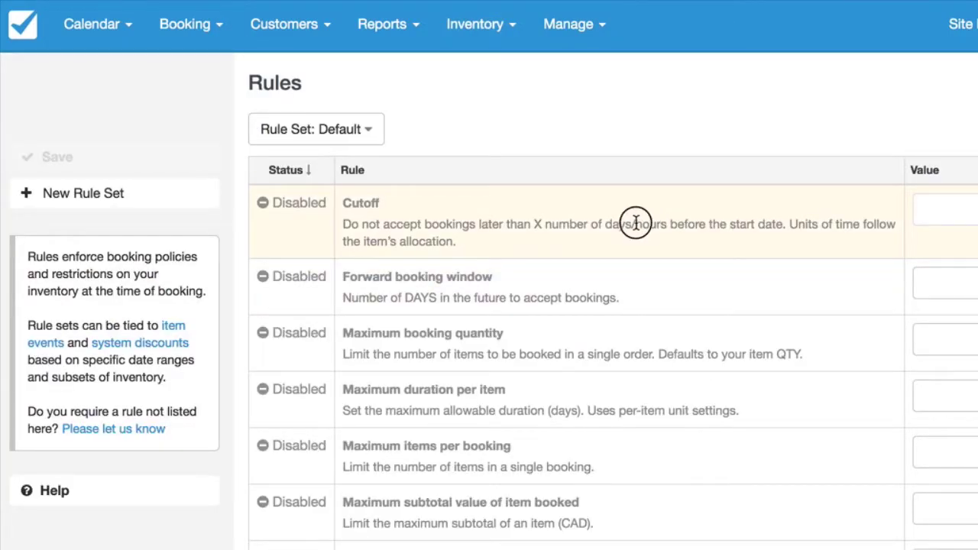
pyautogui.moveTo(634, 225); pyautogui.dragTo(666, 224)
pyautogui.click(651, 225)
# Create a new rule set named "Zipline Cutoff".
pyautogui.click(153, 193)
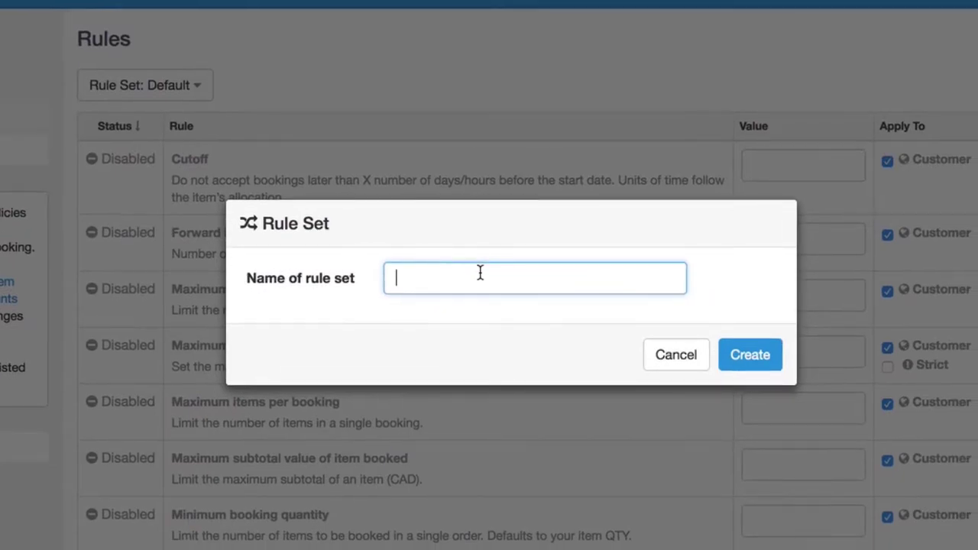
pyautogui.write('Z')
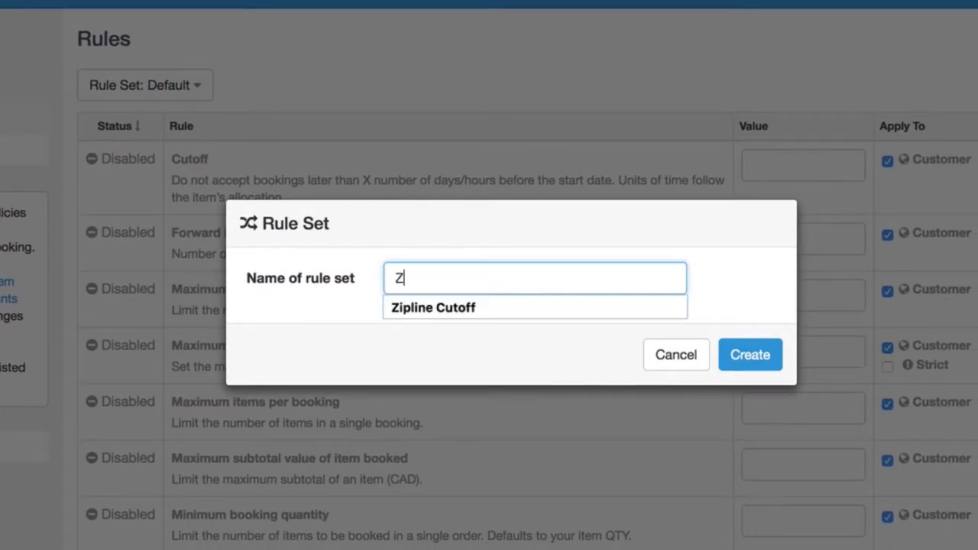
pyautogui.write('ipline')
pyautogui.click(484, 304)
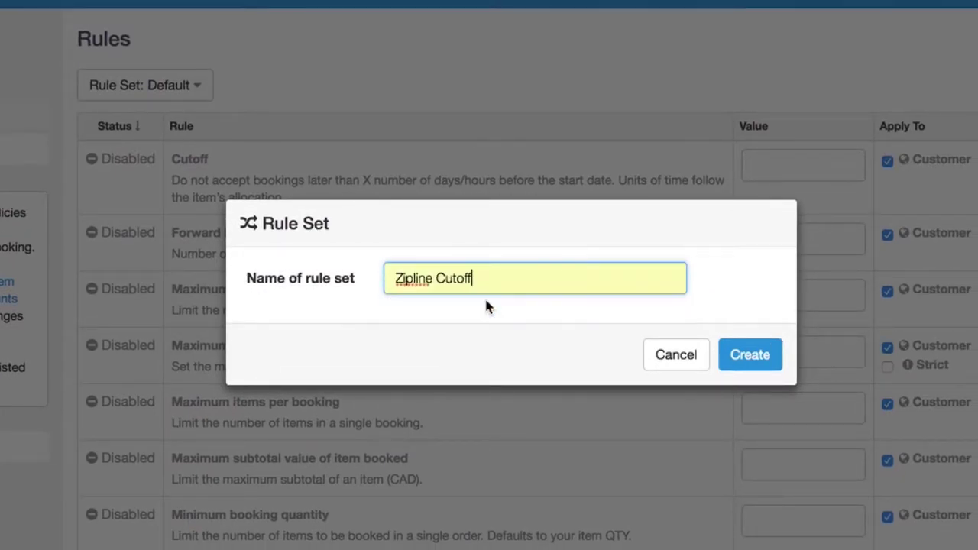
pyautogui.click(748, 358)
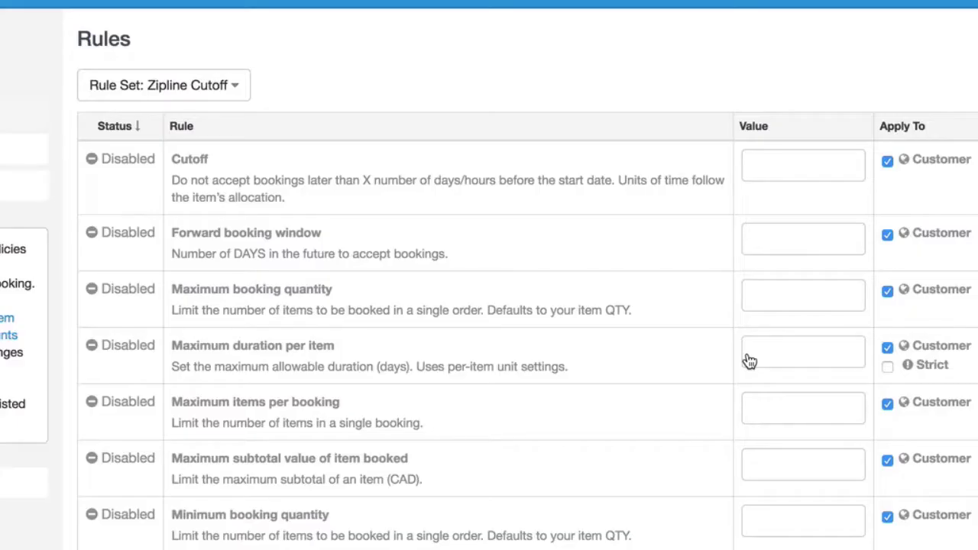
# Set the Cutoff rule's value to 24, exclude staff from it, and save the rule set.
pyautogui.scroll(-1, 748, 361)
pyautogui.click(815, 140)
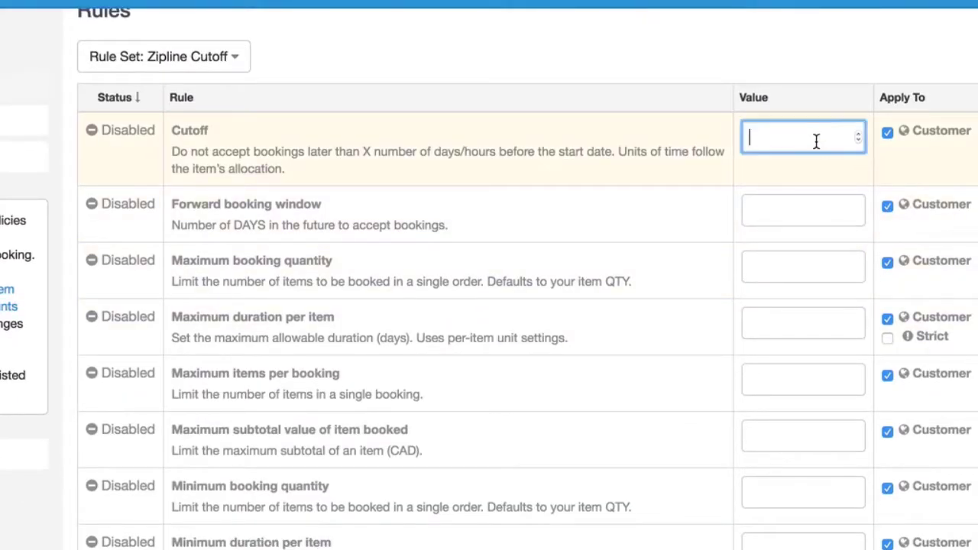
pyautogui.write('24')
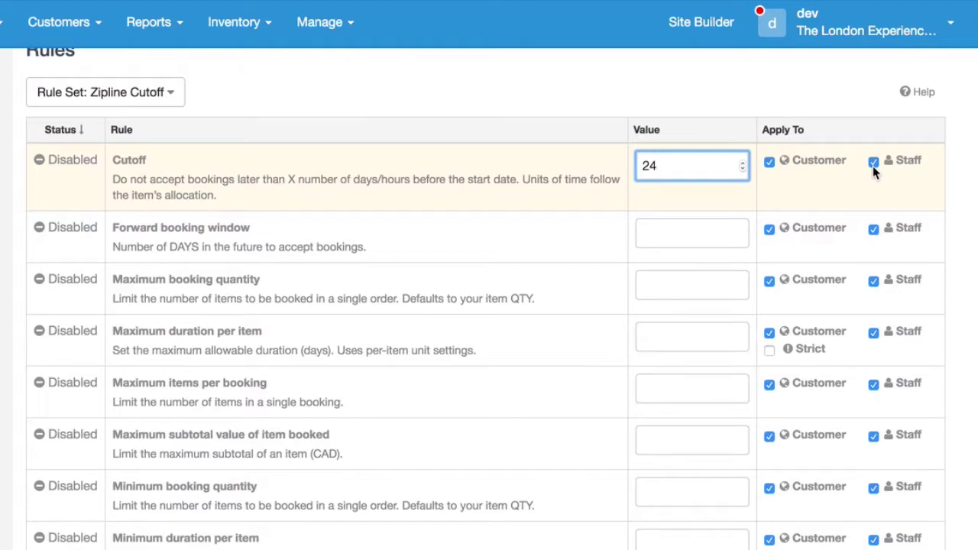
pyautogui.click(873, 162)
pyautogui.click(90, 108)
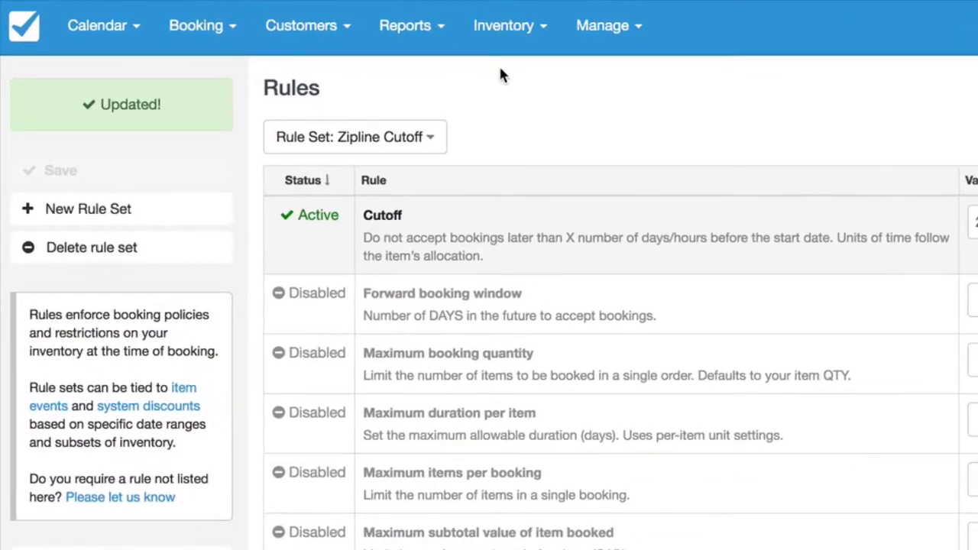
# Start a new seasonal item event and name it "Zipline Cutoff".
pyautogui.click(373, 31)
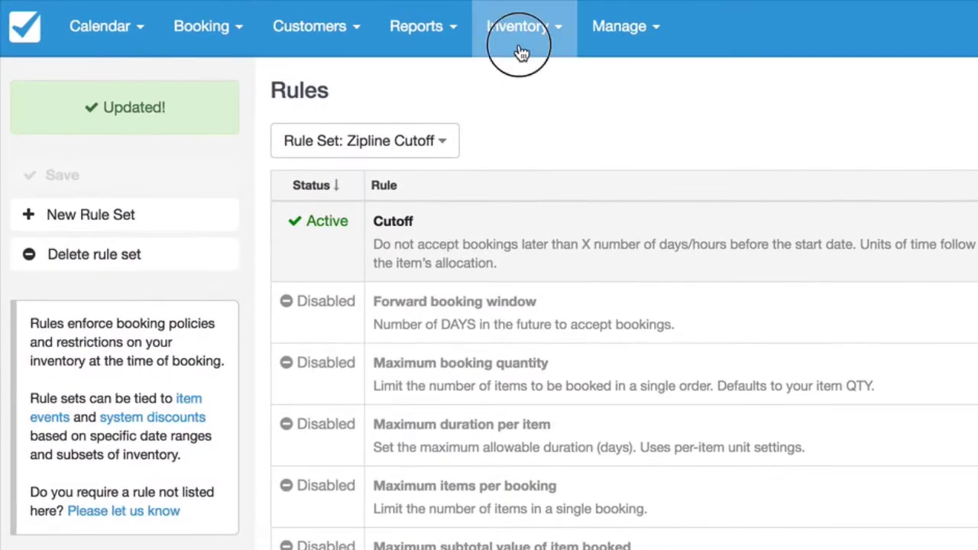
pyautogui.click(537, 167)
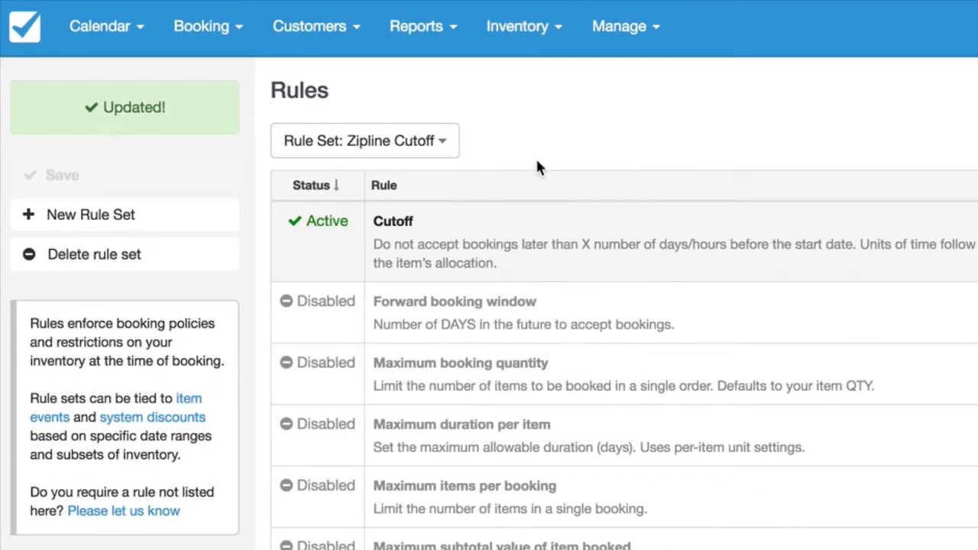
pyautogui.click(144, 144)
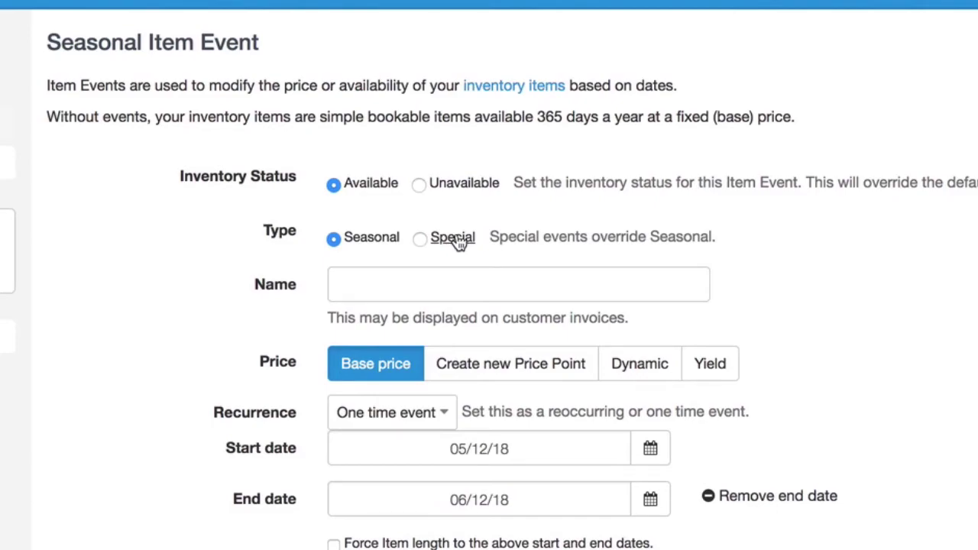
pyautogui.click(373, 288)
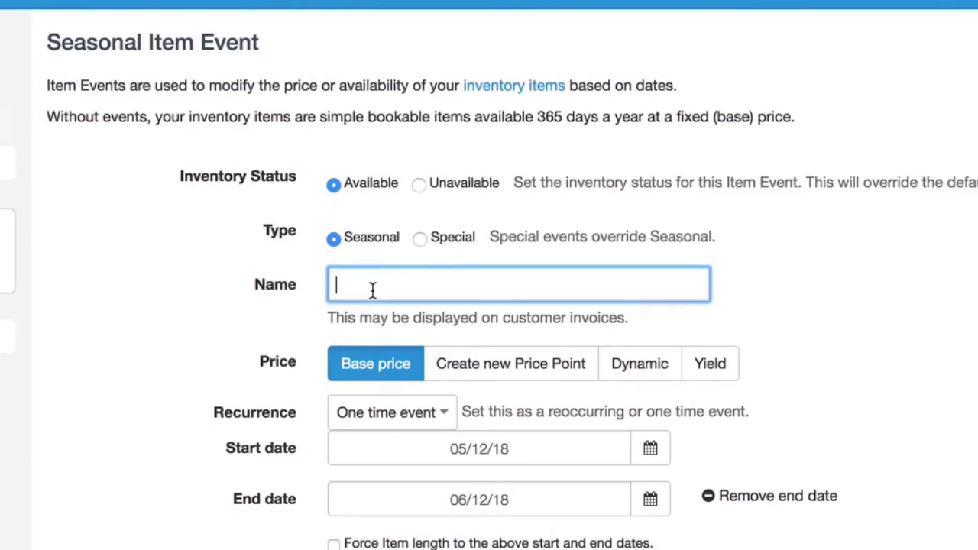
pyautogui.write('Zipline ')
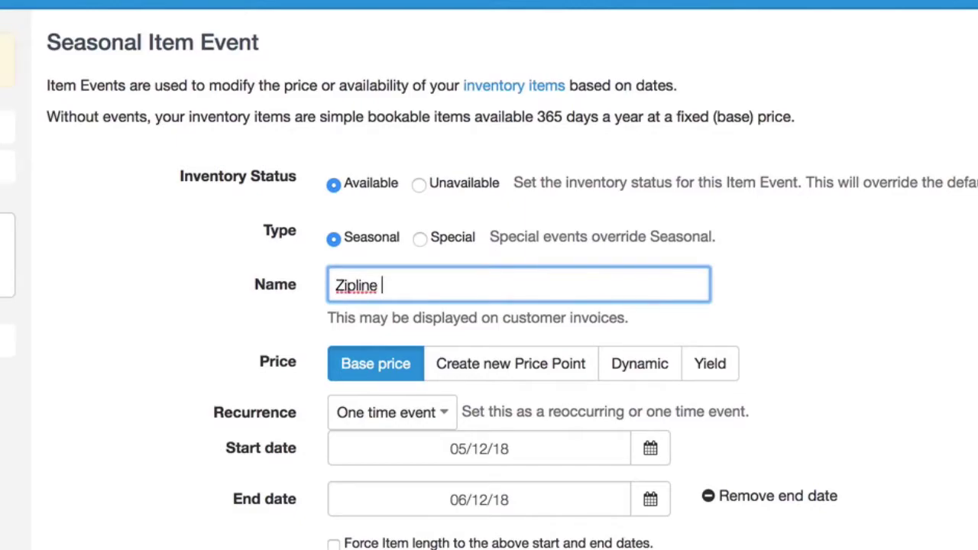
pyautogui.write('Cutoff')
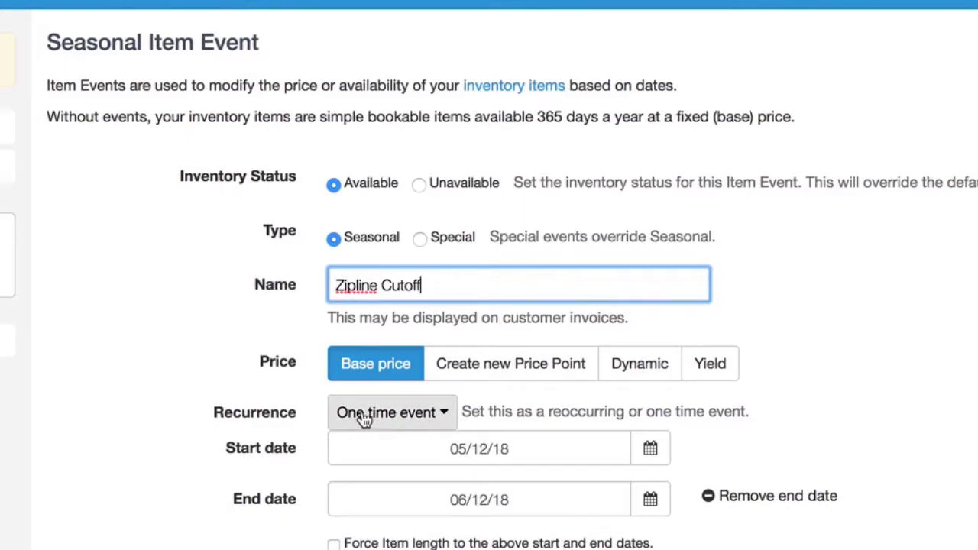
pyautogui.click(410, 427)
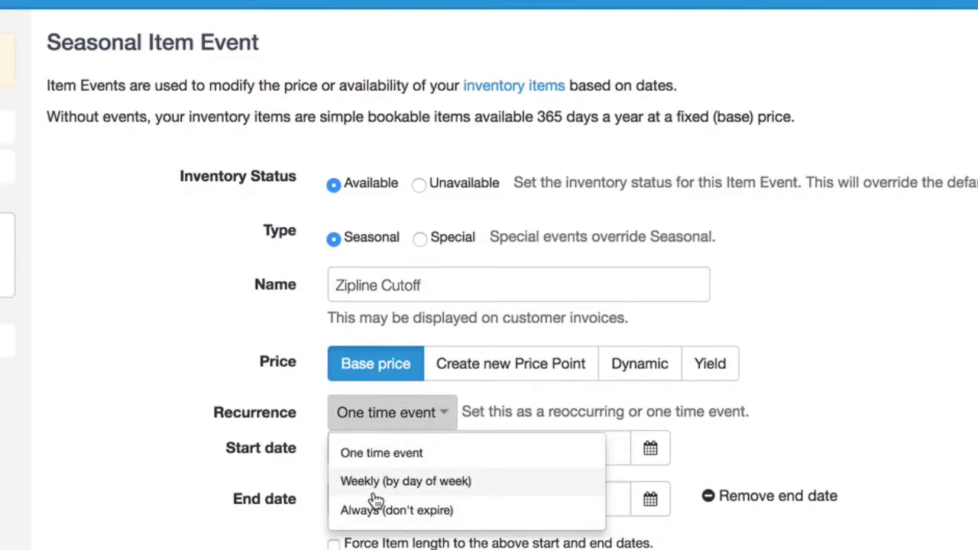
pyautogui.click(376, 456)
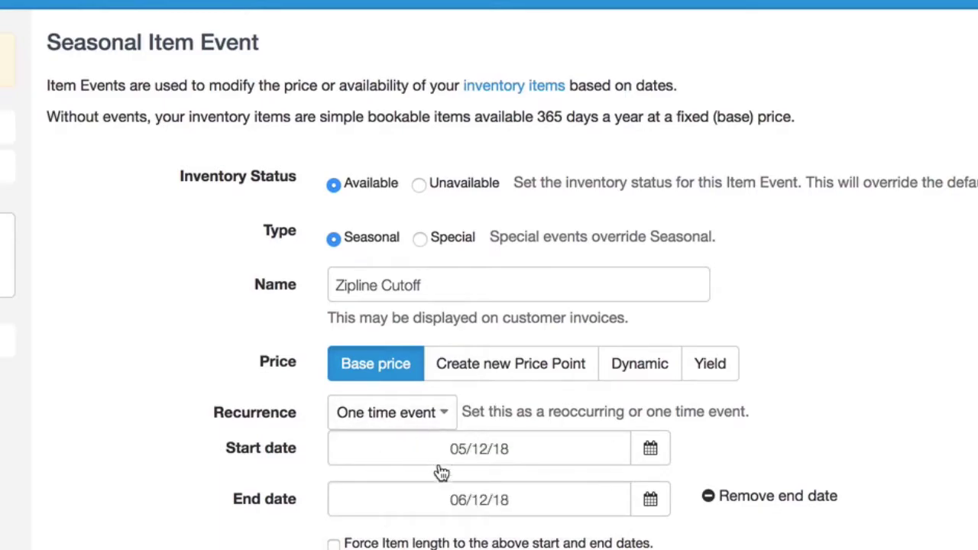
pyautogui.click(468, 456)
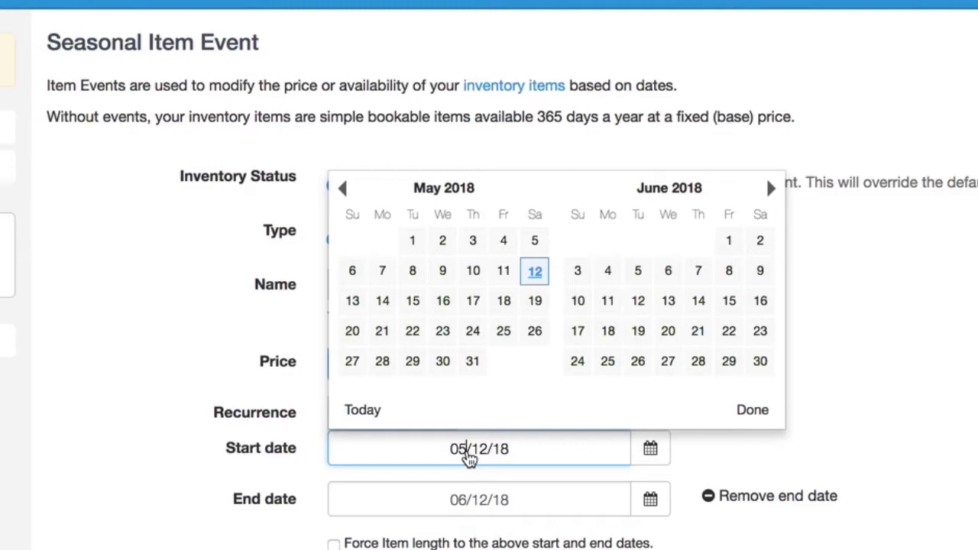
pyautogui.click(120, 418)
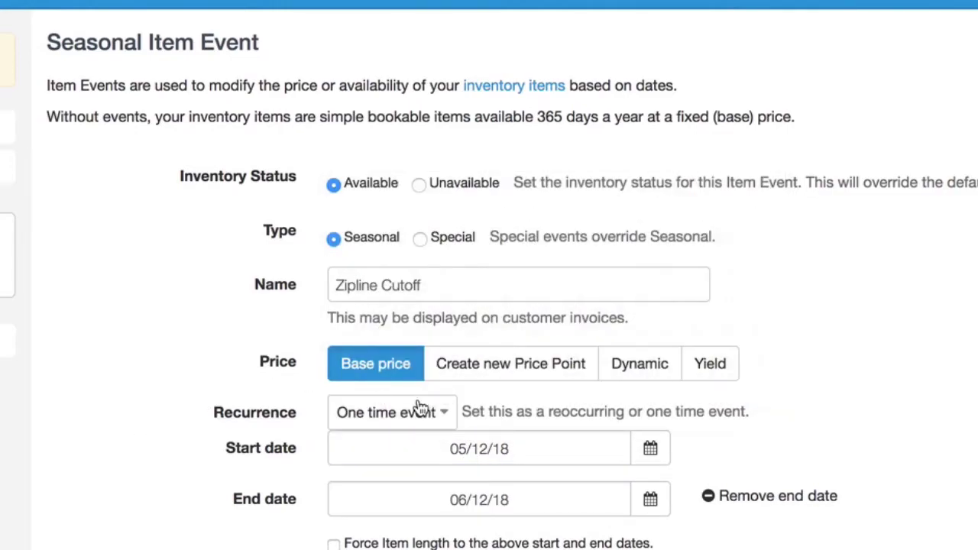
# Set the event's recurrence to Always (don't expire).
pyautogui.click(413, 414)
pyautogui.click(421, 508)
pyautogui.click(401, 416)
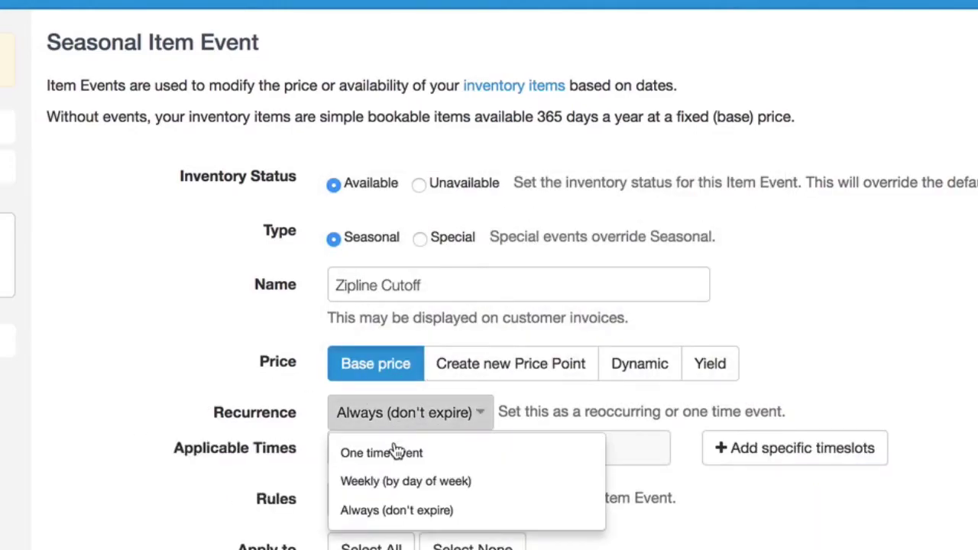
pyautogui.click(395, 480)
pyautogui.click(394, 418)
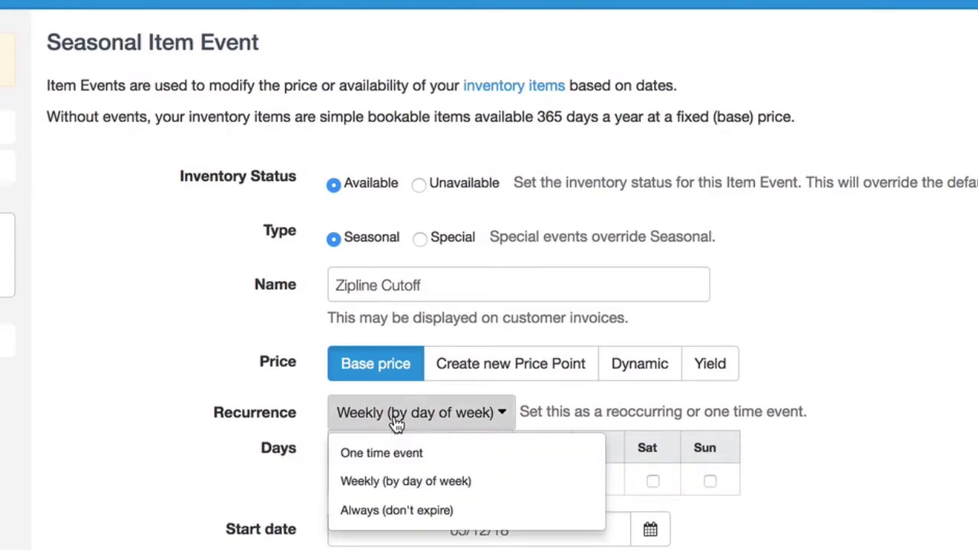
pyautogui.click(384, 512)
pyautogui.scroll(-5, 382, 514)
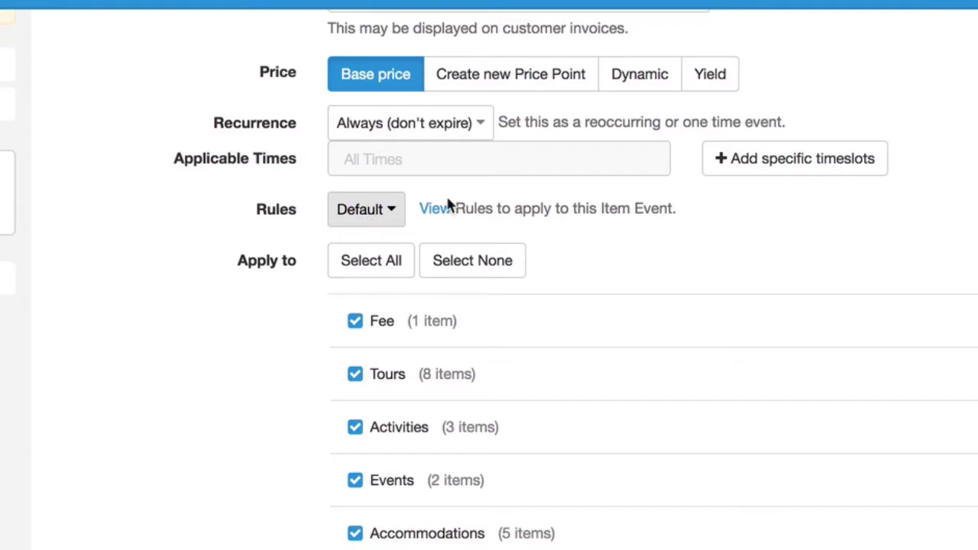
pyautogui.click(800, 168)
pyautogui.click(530, 160)
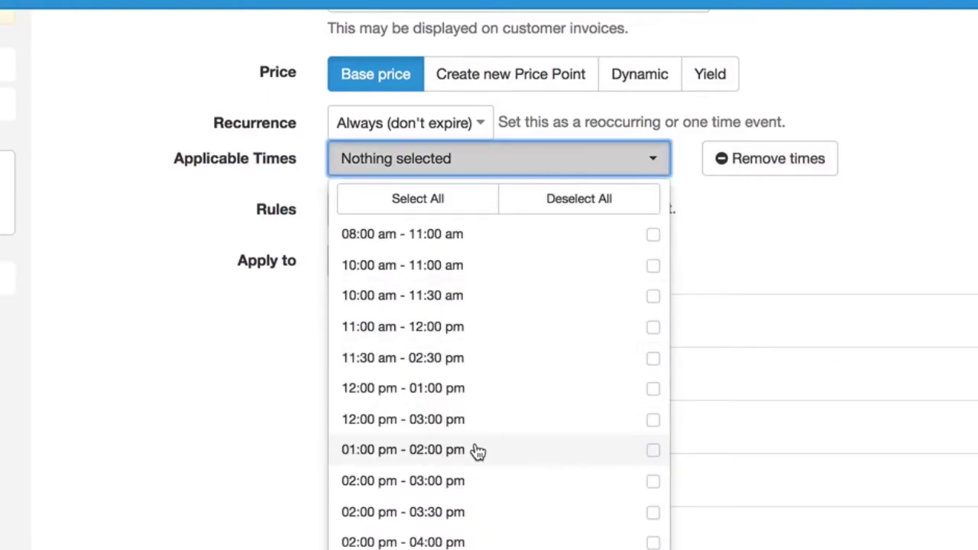
pyautogui.scroll(-1, 476, 452)
pyautogui.scroll(4, 803, 292)
pyautogui.click(722, 391)
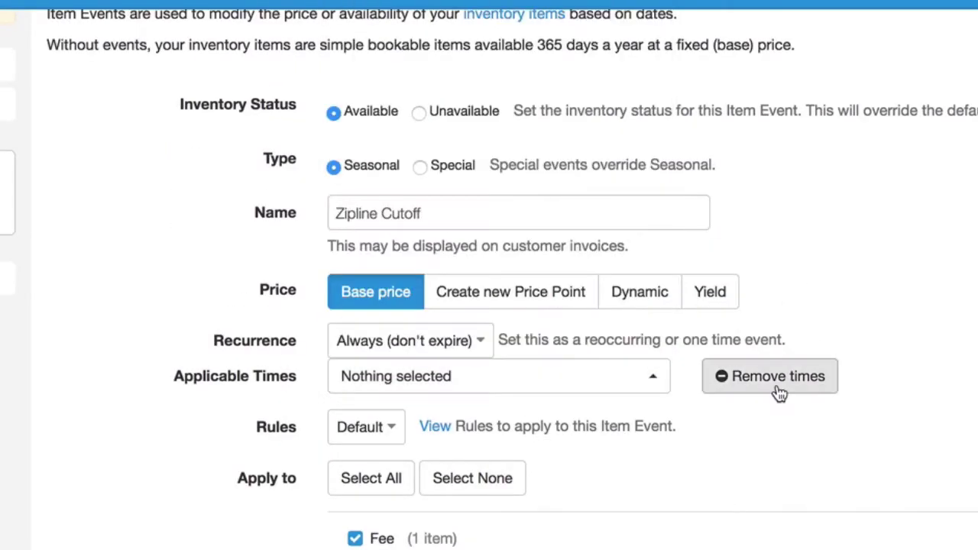
# Assign the Zipline Cutoff rule set to the item event.
pyautogui.scroll(-4, 668, 474)
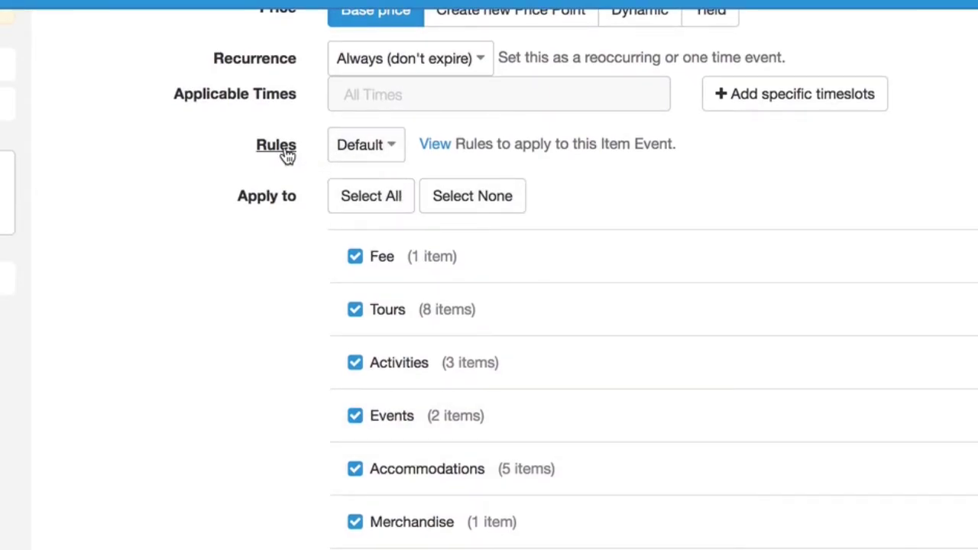
pyautogui.click(351, 150)
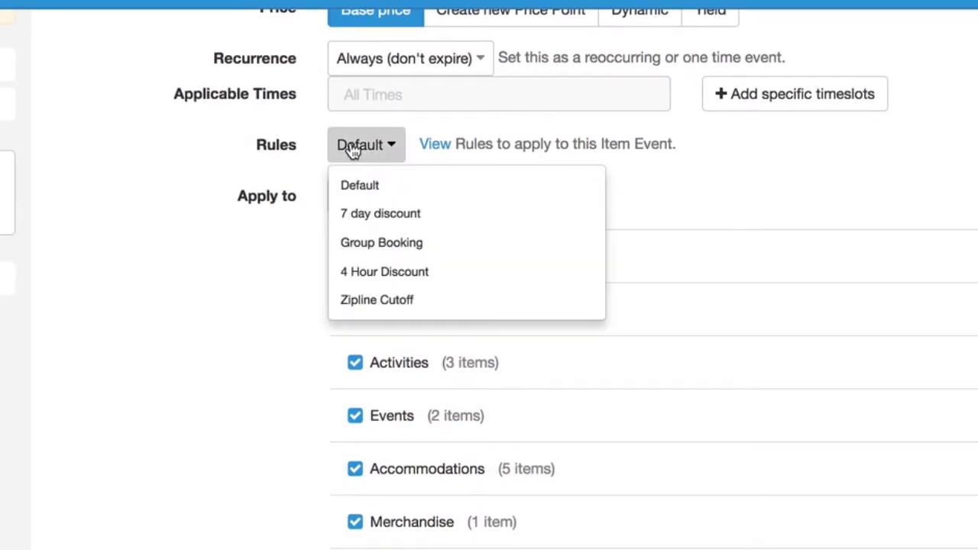
pyautogui.click(391, 300)
pyautogui.scroll(5, 388, 302)
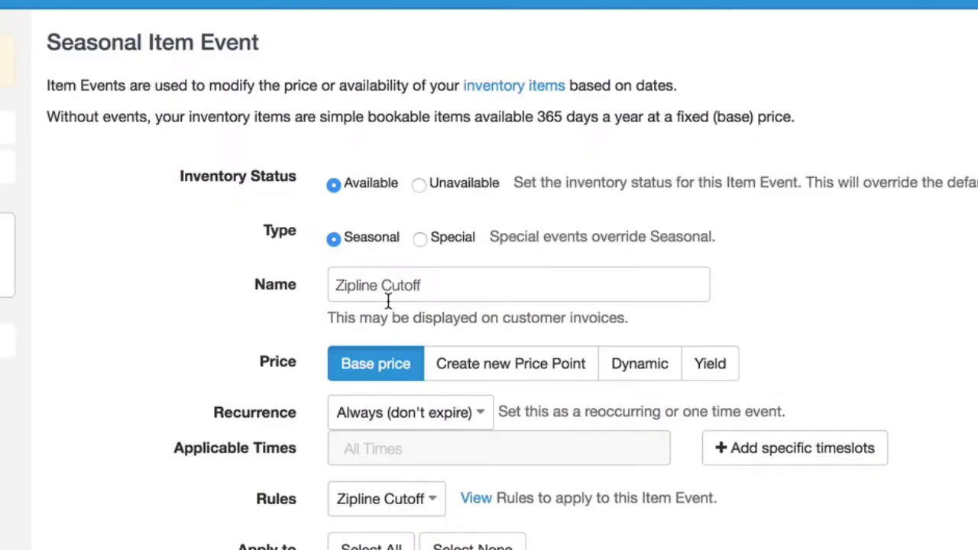
# Apply the event only to The Zip - Zipline Tour under Activities and create the event.
pyautogui.scroll(-5, 390, 304)
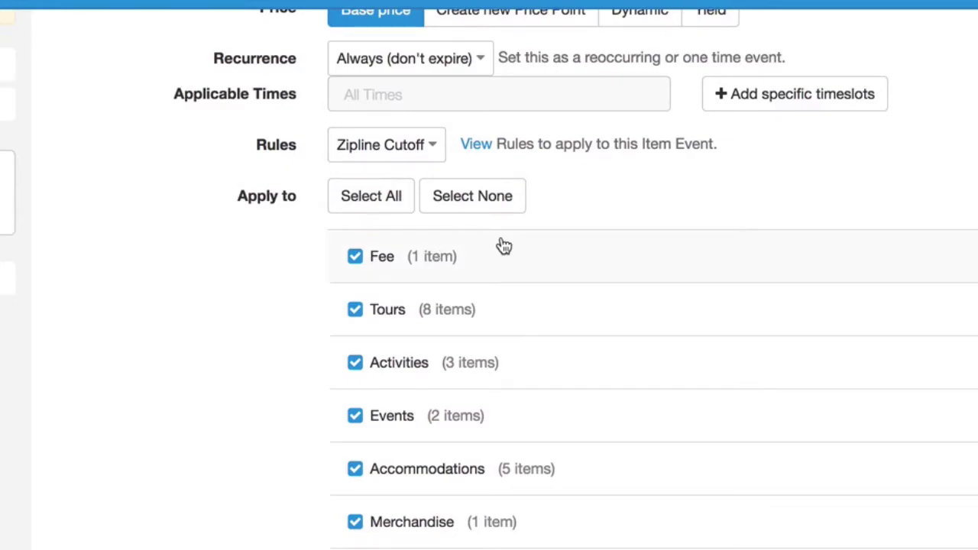
pyautogui.click(478, 203)
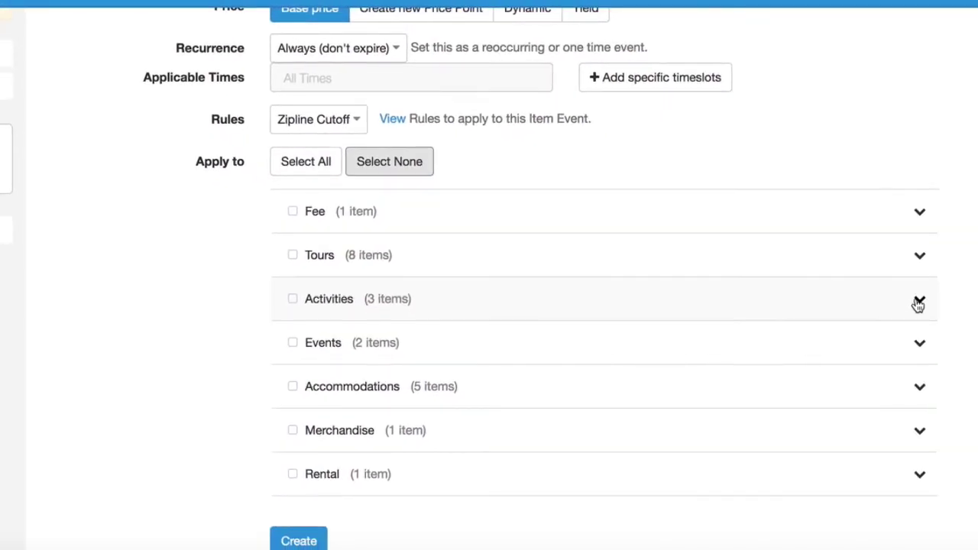
pyautogui.click(917, 301)
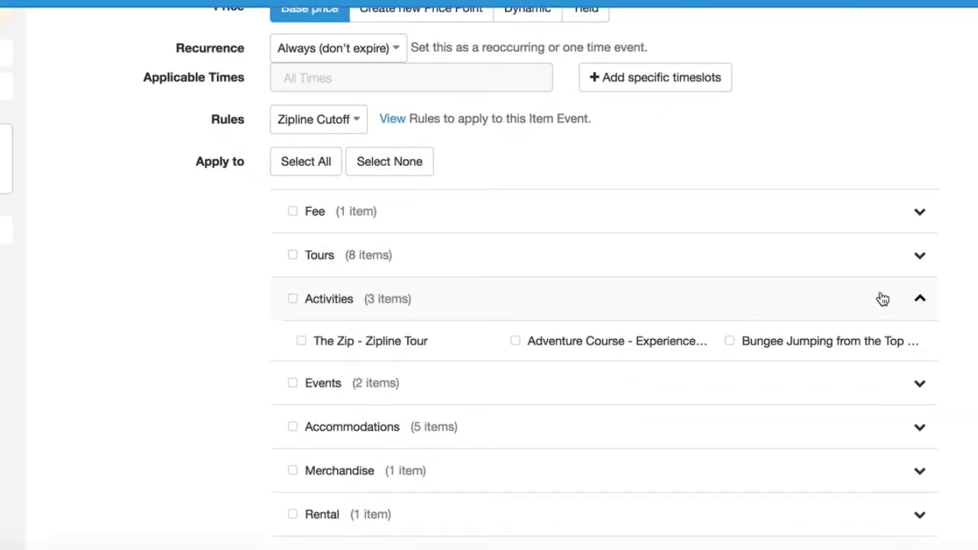
pyautogui.click(380, 345)
pyautogui.scroll(-2, 380, 345)
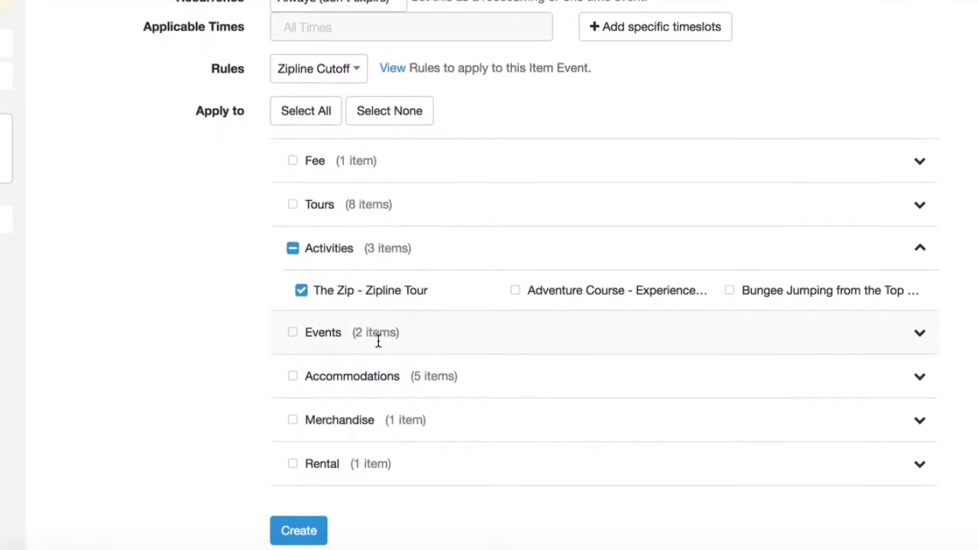
pyautogui.click(298, 541)
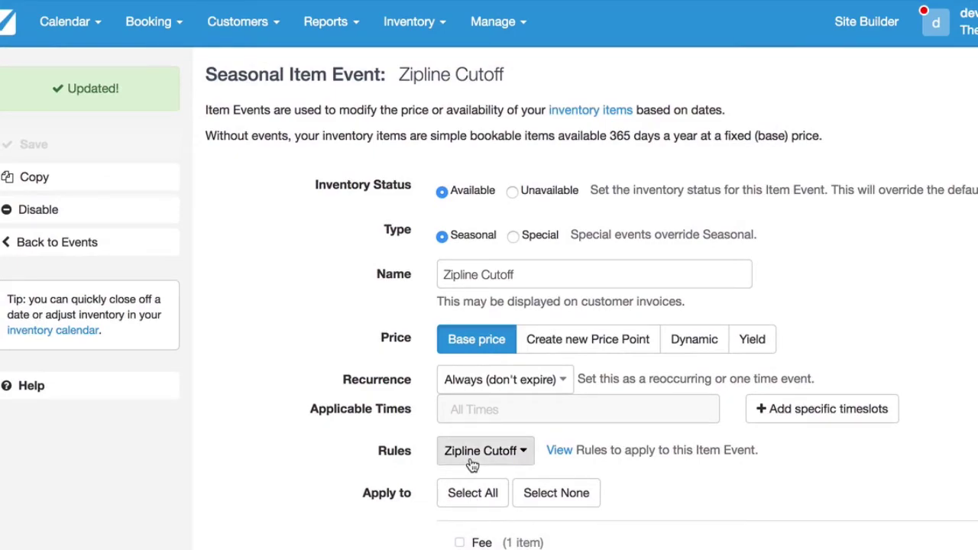
# Open the Customer Booking Page and show its Activities listings.
pyautogui.click(245, 37)
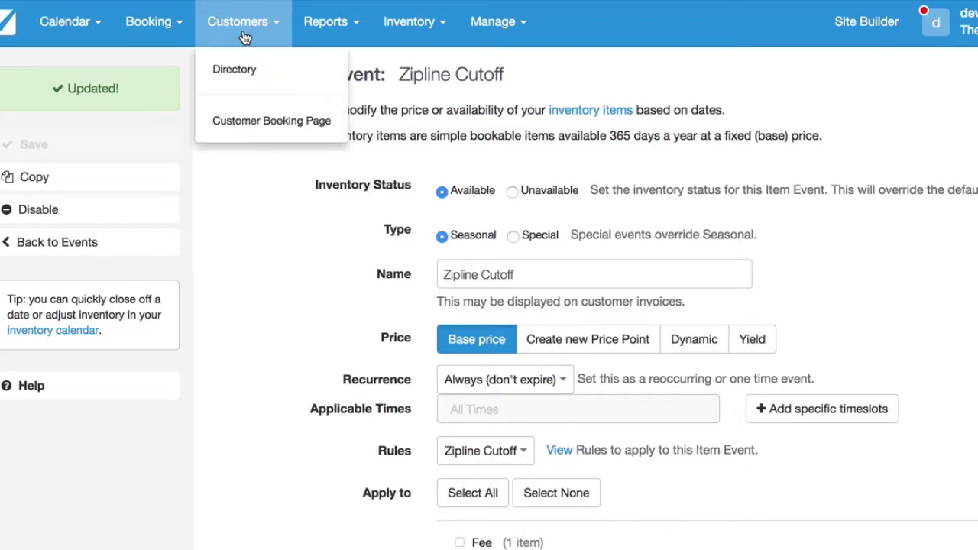
pyautogui.click(271, 121)
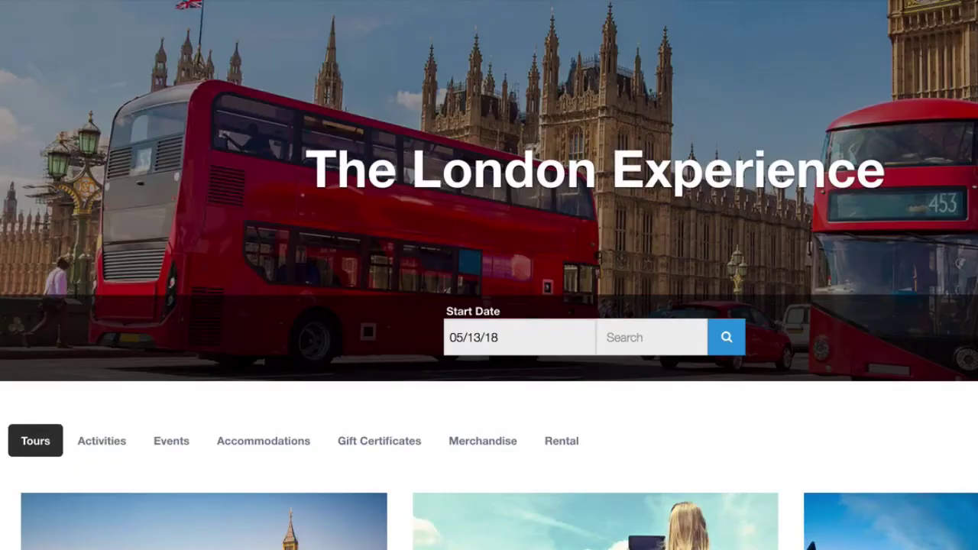
pyautogui.scroll(-3, 425, 284)
pyautogui.click(93, 212)
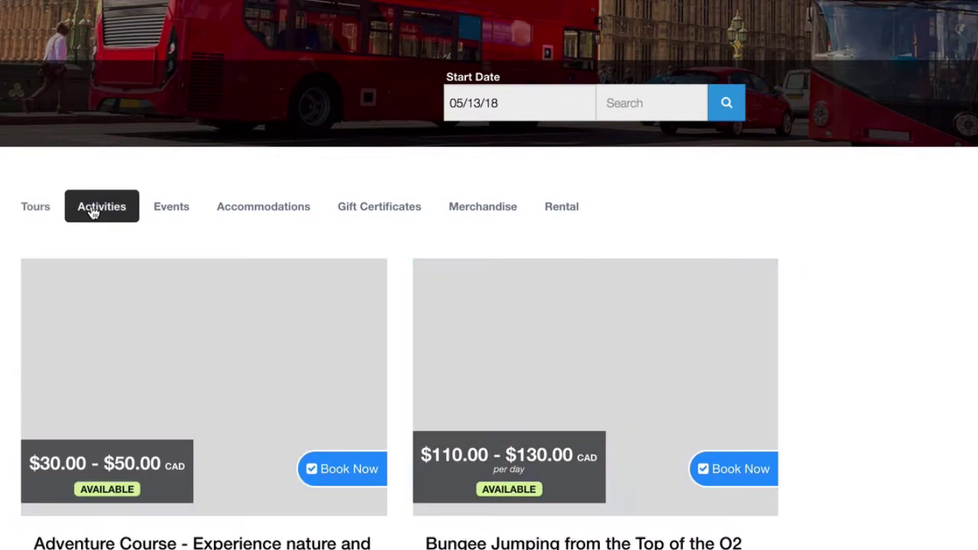
# Set the customer page's start date to 05/14/18 and open the booking form for The Zip - Zipline Tour.
pyautogui.scroll(3, 221, 234)
pyautogui.scroll(-1, 316, 319)
pyautogui.click(479, 243)
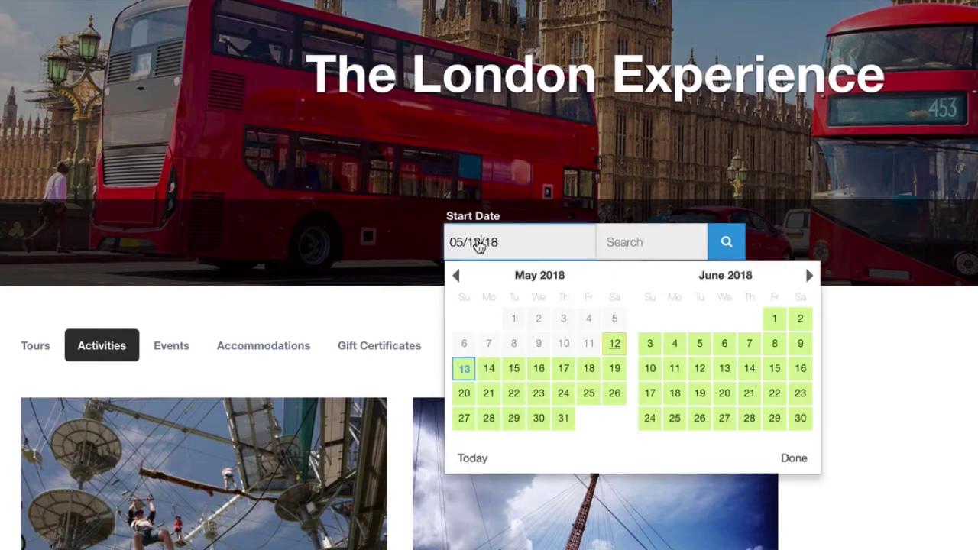
pyautogui.scroll(-1, 412, 519)
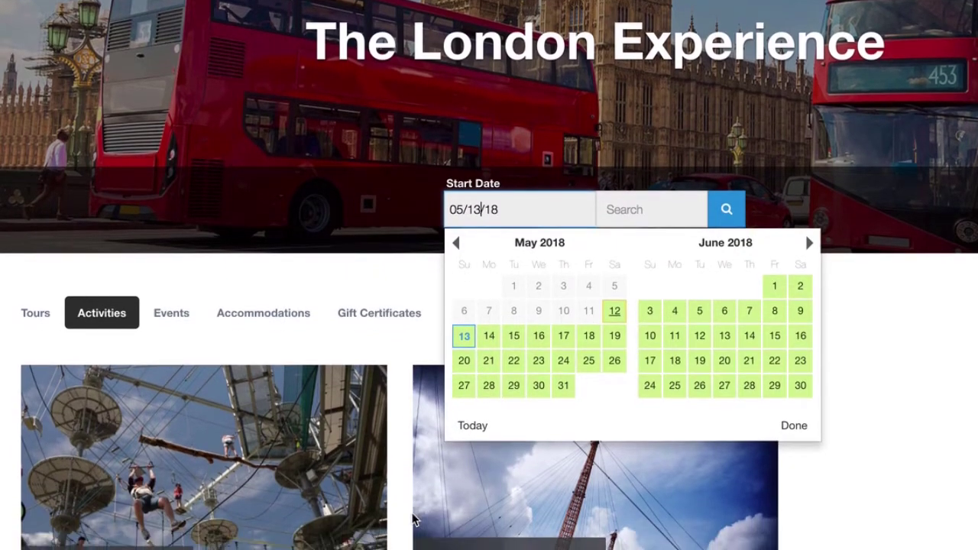
pyautogui.scroll(-2, 413, 520)
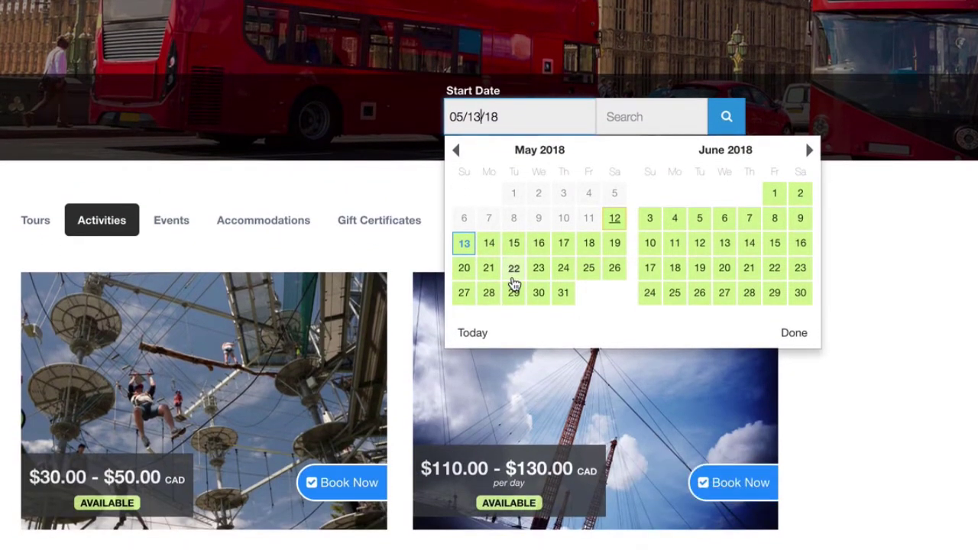
pyautogui.click(493, 249)
pyautogui.scroll(-5, 497, 312)
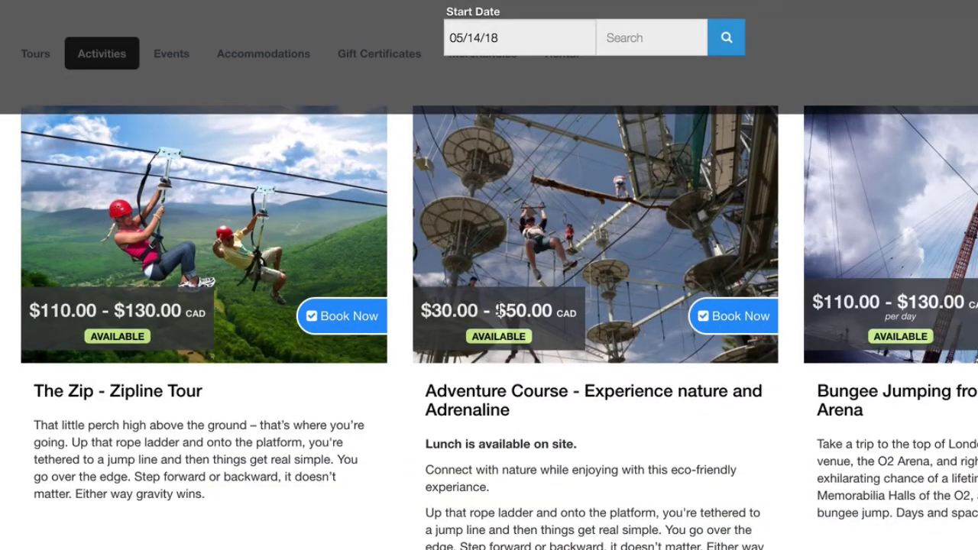
pyautogui.scroll(1, 498, 312)
pyautogui.click(327, 336)
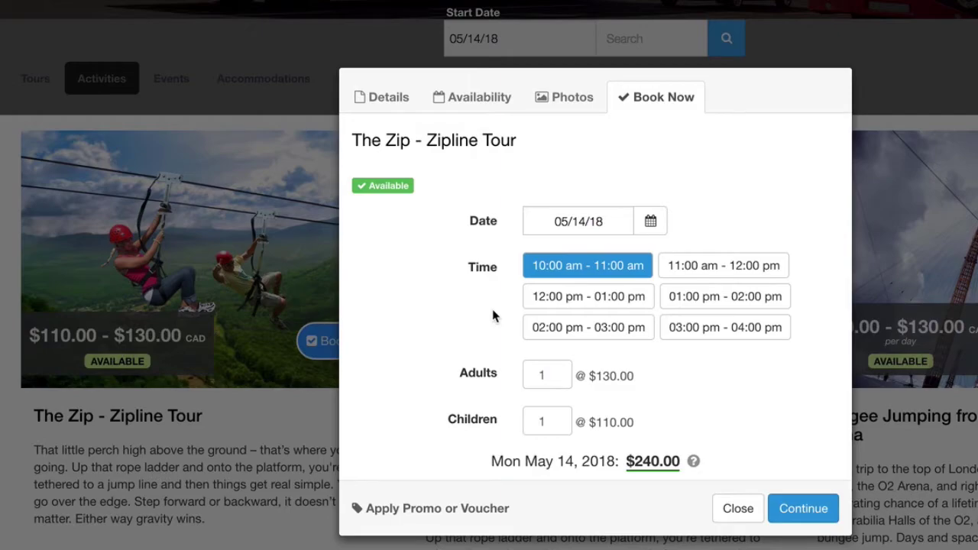
# Check the Zipline Tour's customer-side timeslots for 05/13/18, 05/12/18, 05/13/18 again and 05/14/18.
pyautogui.click(605, 226)
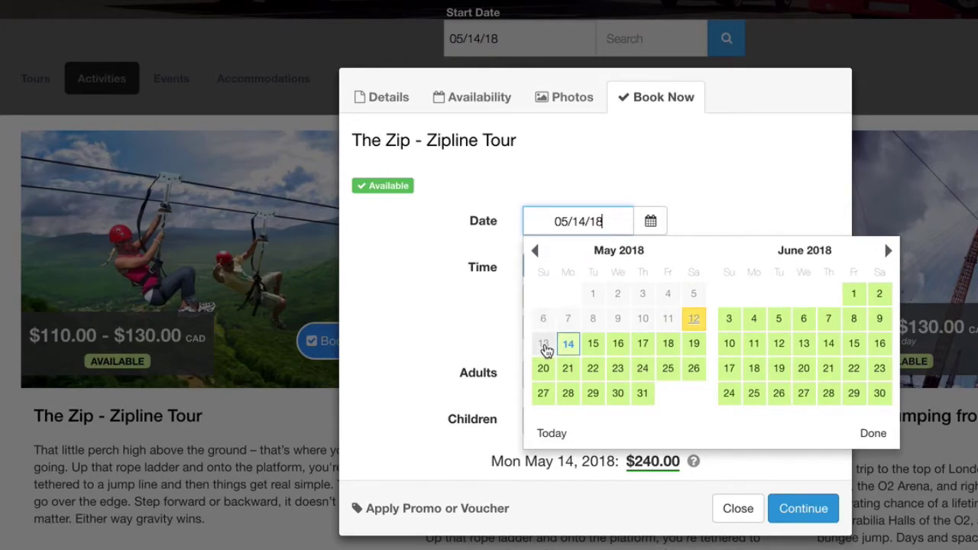
pyautogui.click(544, 345)
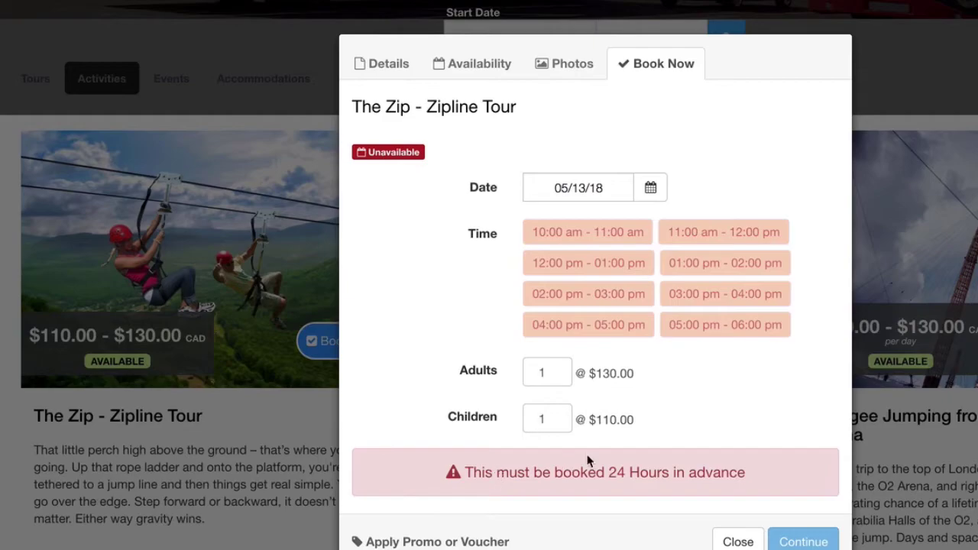
pyautogui.click(601, 194)
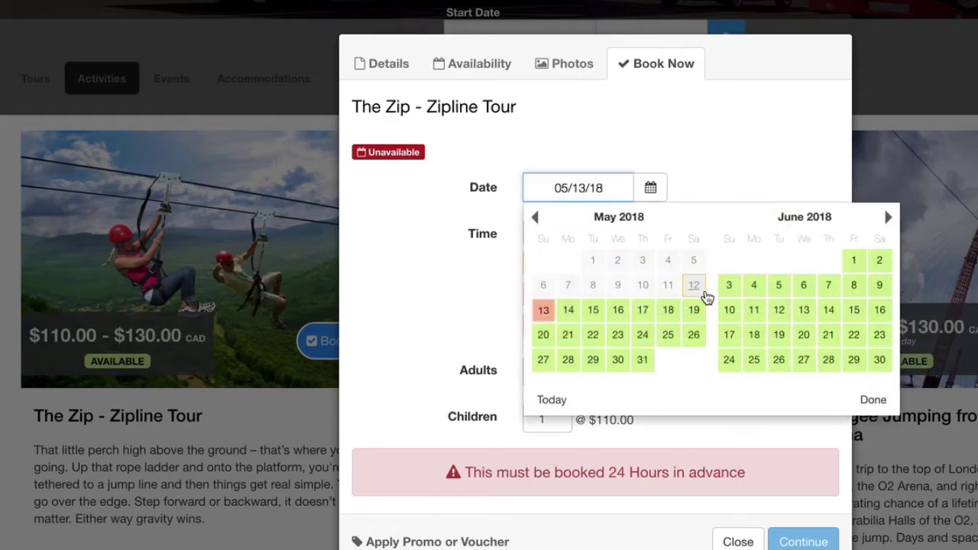
pyautogui.click(703, 292)
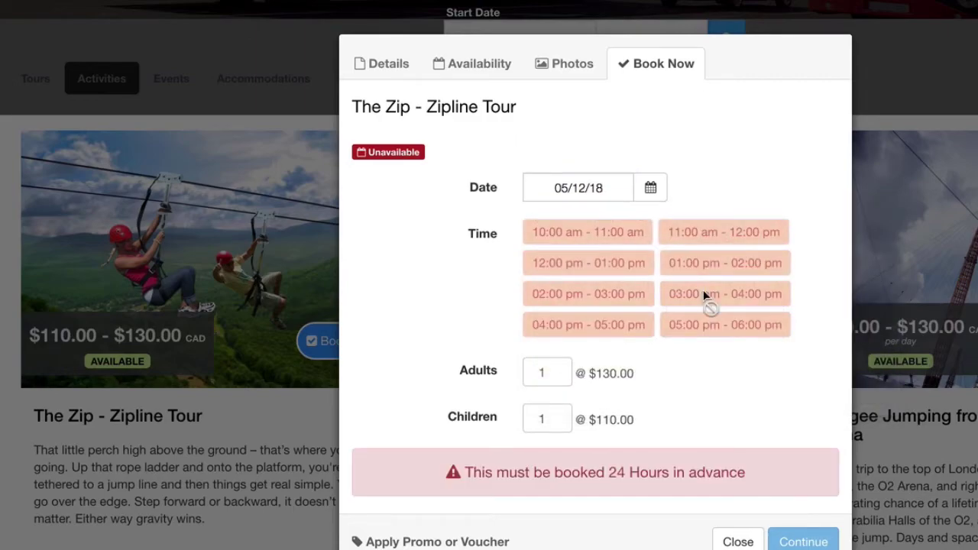
pyautogui.click(569, 183)
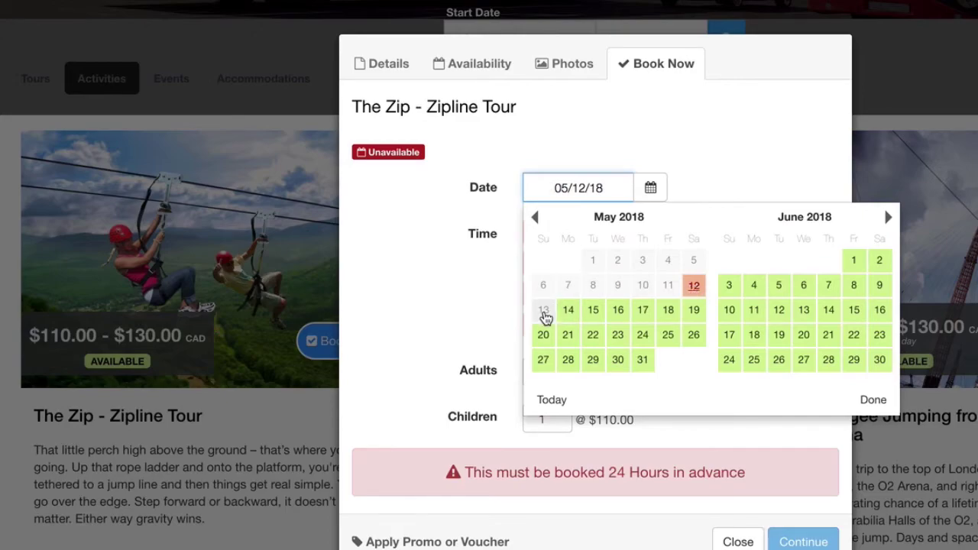
pyautogui.click(543, 312)
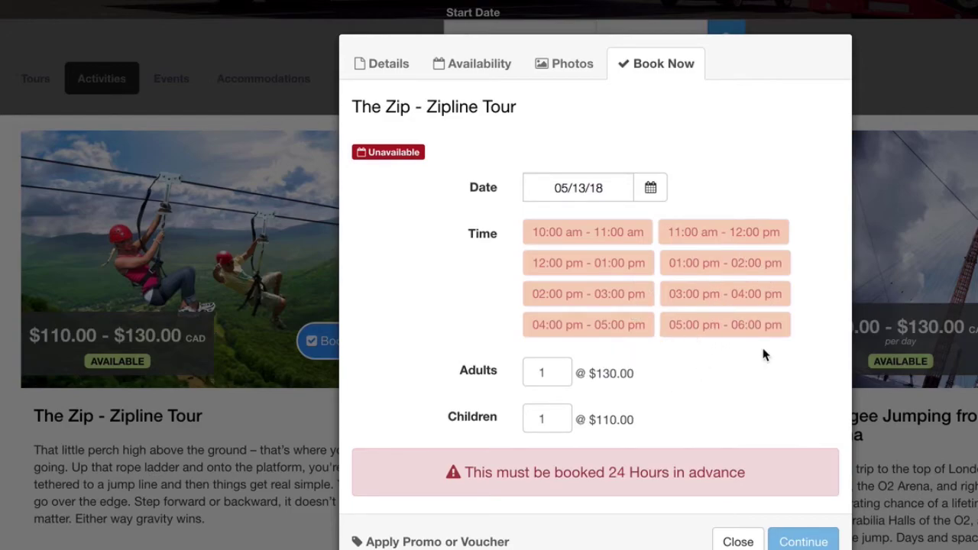
pyautogui.click(580, 204)
pyautogui.click(563, 314)
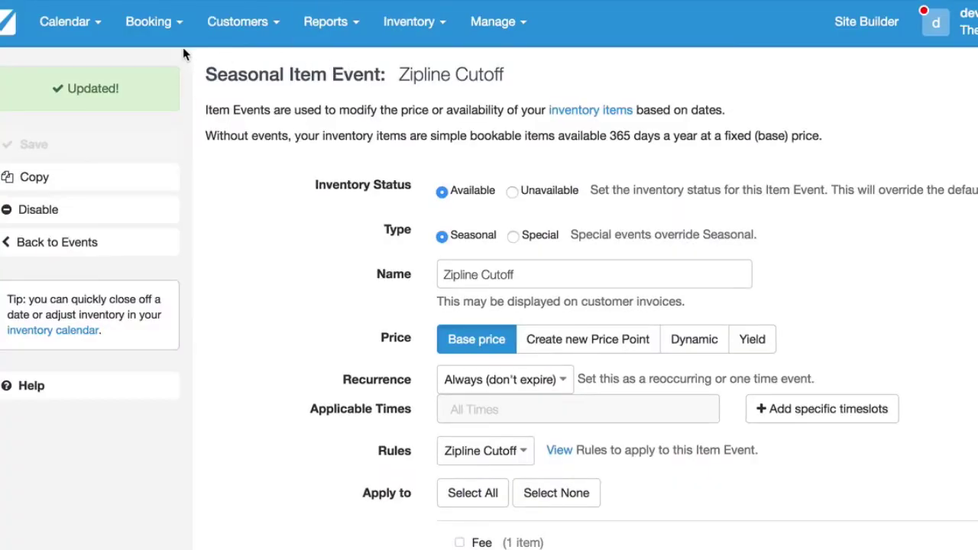
# Start a new booking on the staff side and open the booking form for The Zip - Zipline Tour under Activities.
pyautogui.click(153, 21)
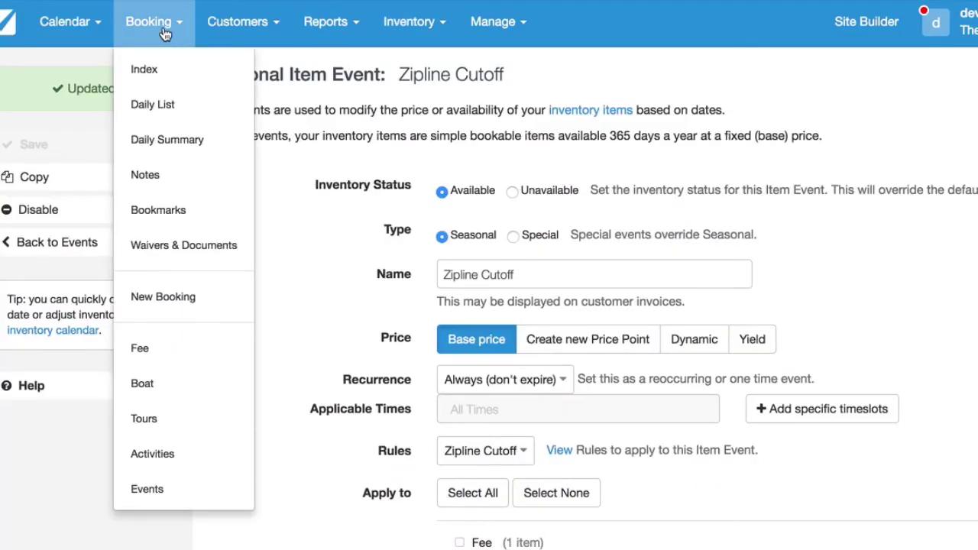
pyautogui.click(168, 298)
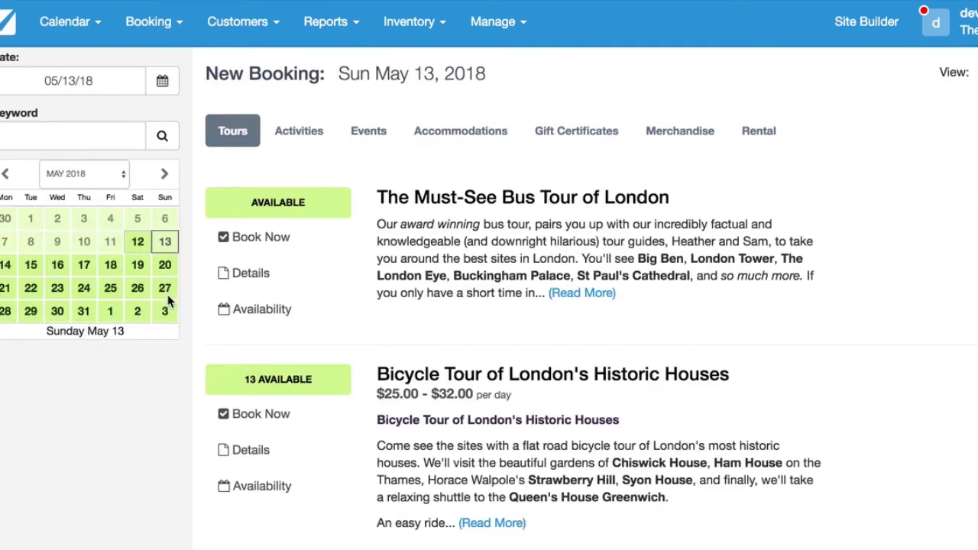
pyautogui.click(314, 131)
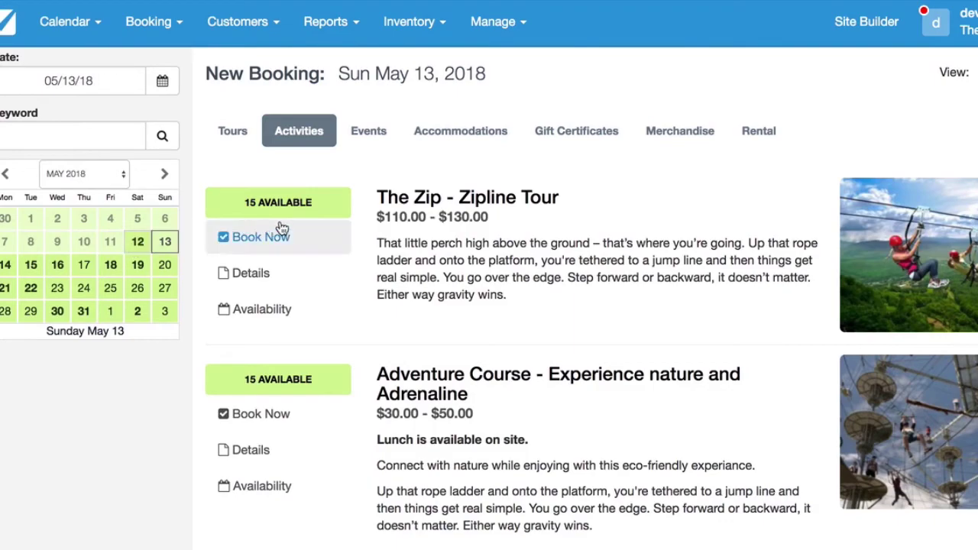
pyautogui.click(296, 252)
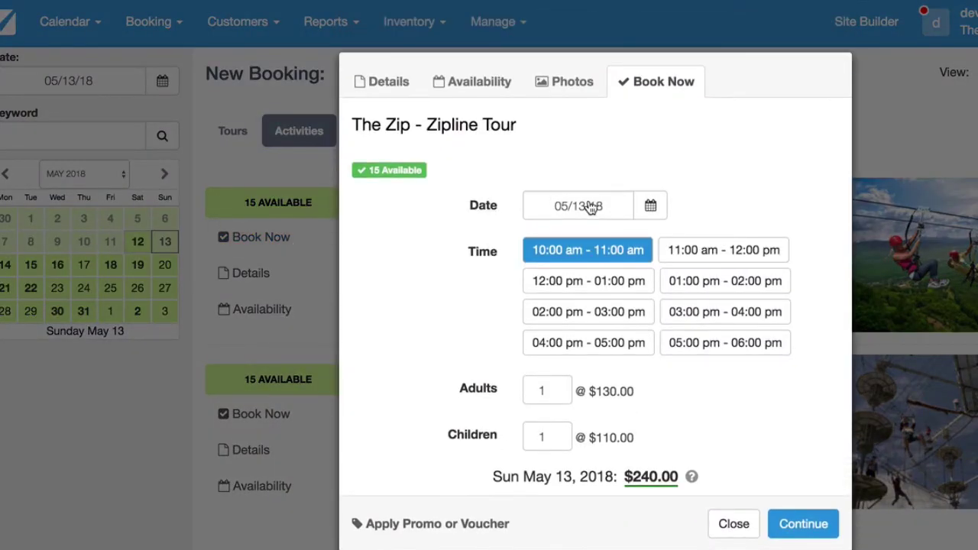
# Check the Zipline Tour's staff-side timeslots for 05/13/18 and 05/12/18, and close the booking form.
pyautogui.click(582, 207)
pyautogui.click(674, 166)
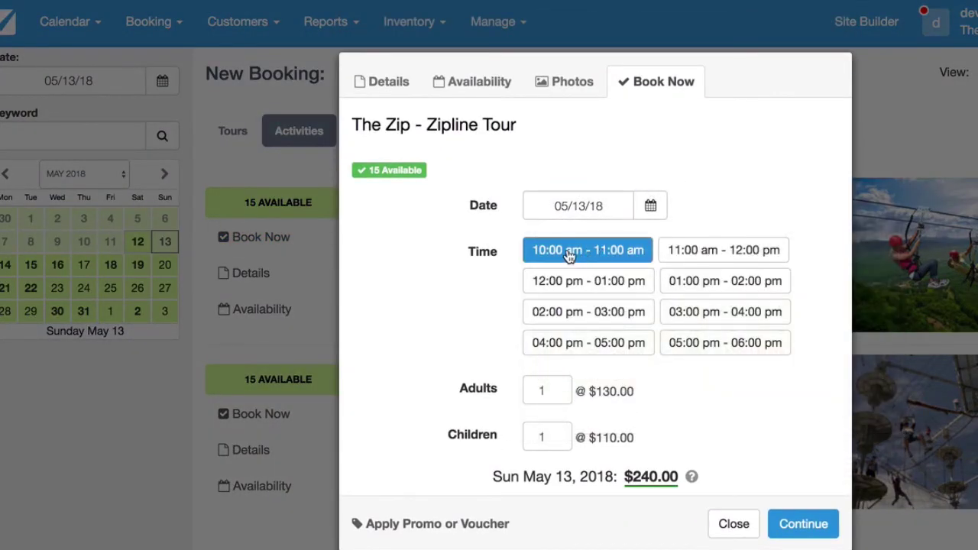
pyautogui.click(578, 208)
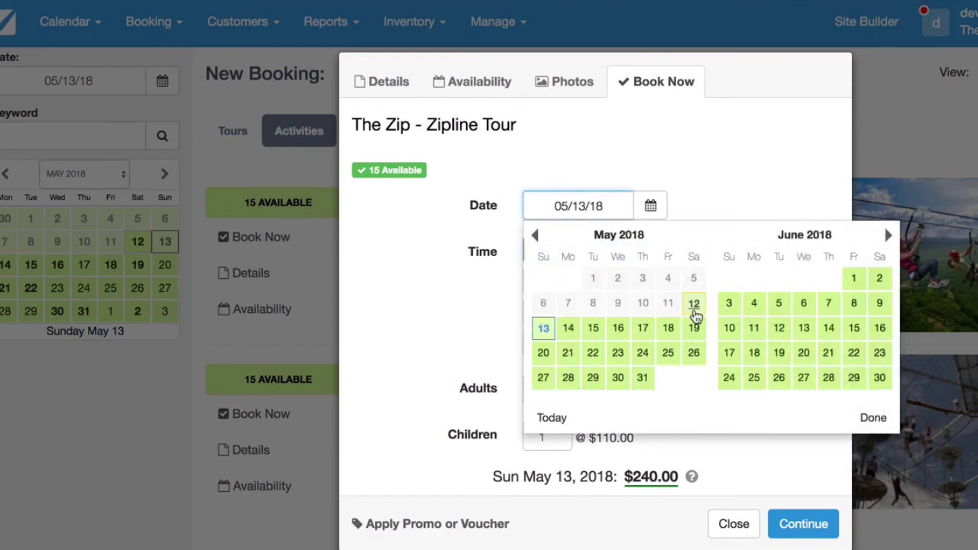
pyautogui.click(693, 305)
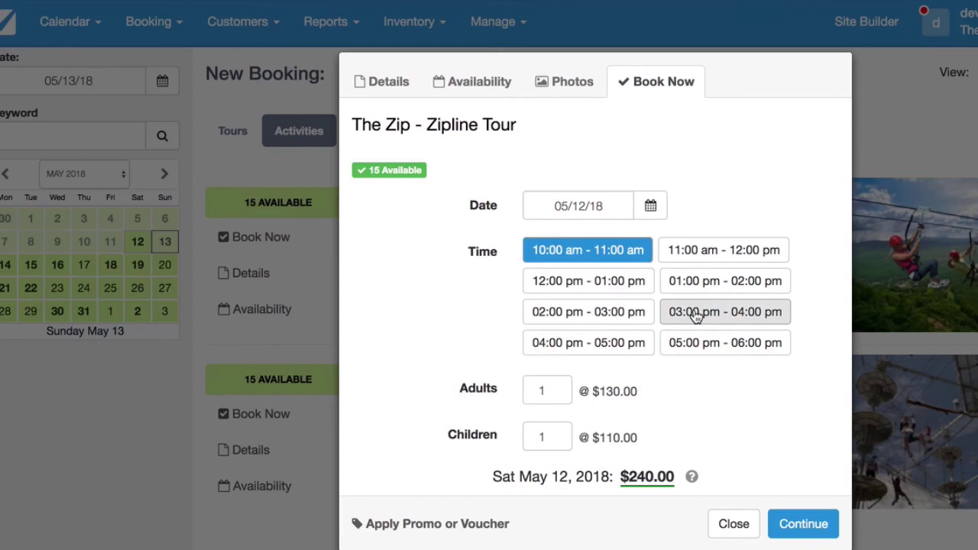
pyautogui.click(278, 353)
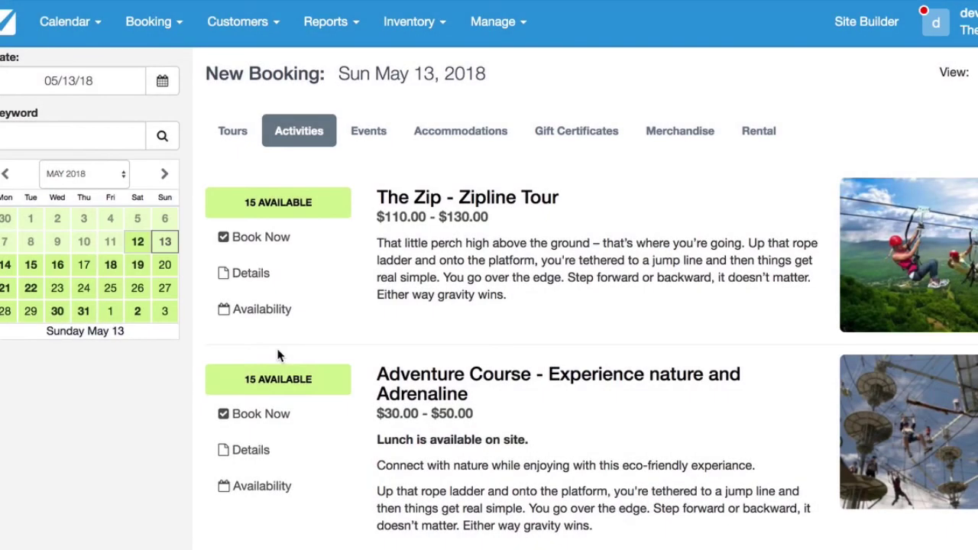